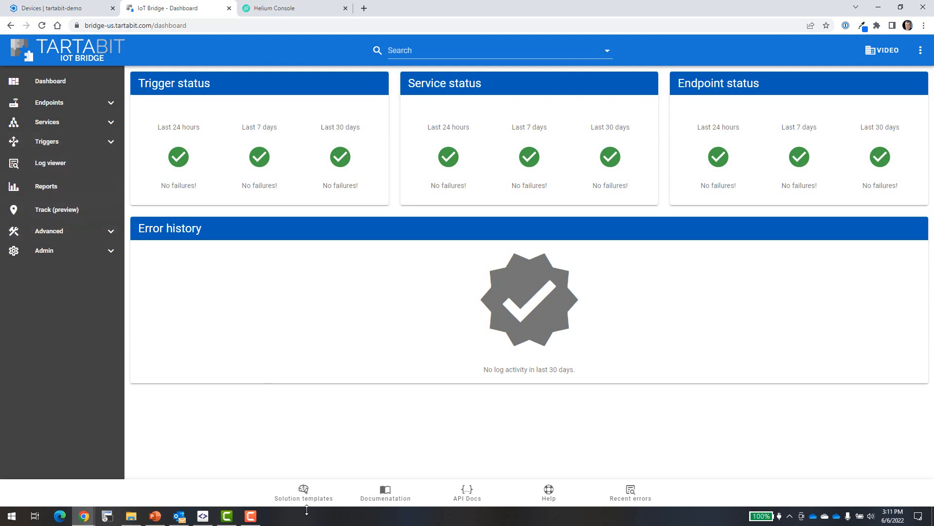
# Import the LoRa Edge to Azure IoT Central solution template with its triggers started
pyautogui.click(303, 489)
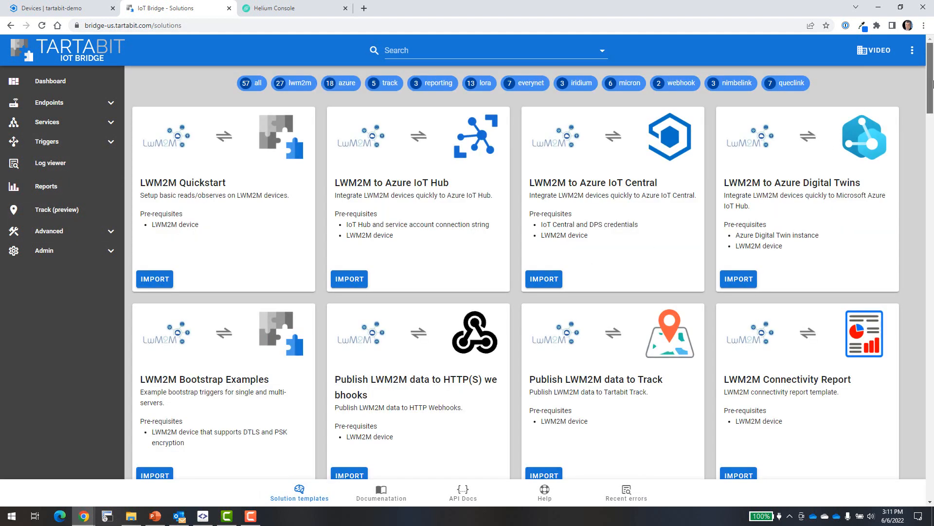
pyautogui.moveTo(932, 84); pyautogui.dragTo(930, 247)
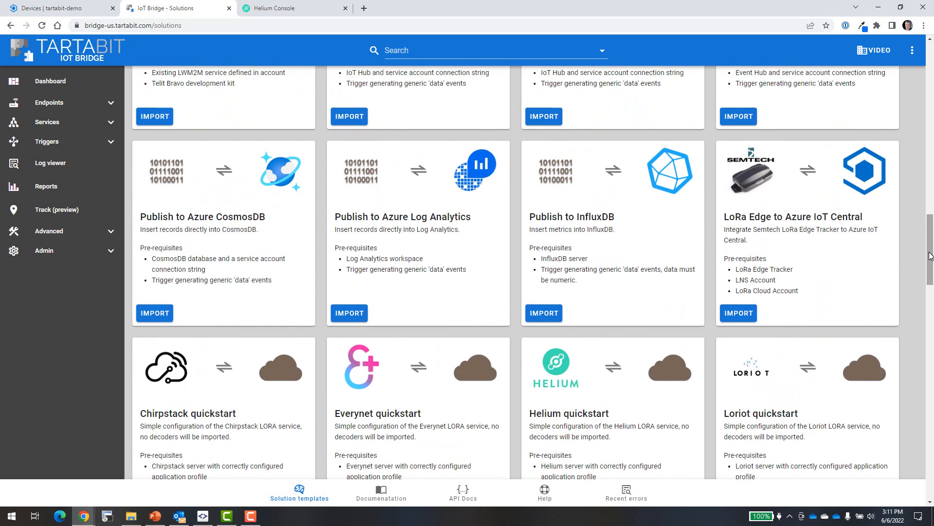
pyautogui.click(743, 305)
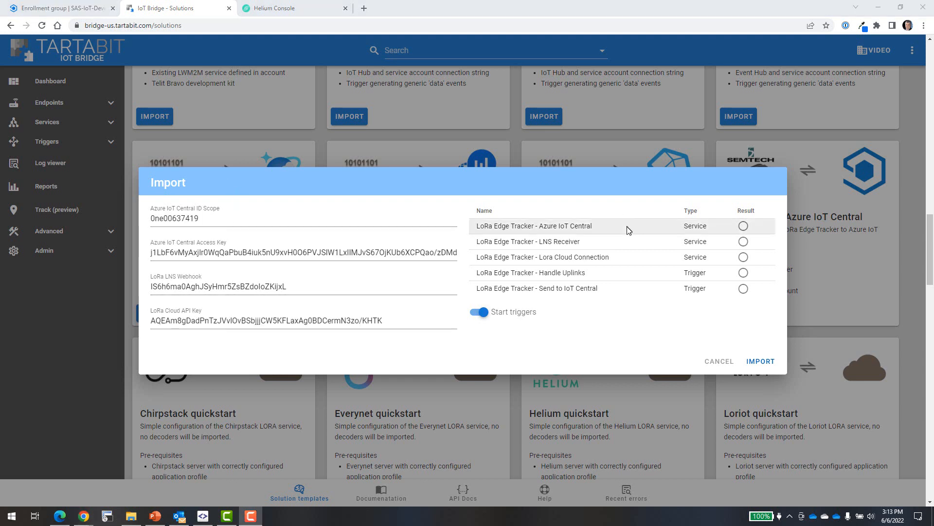
pyautogui.click(757, 363)
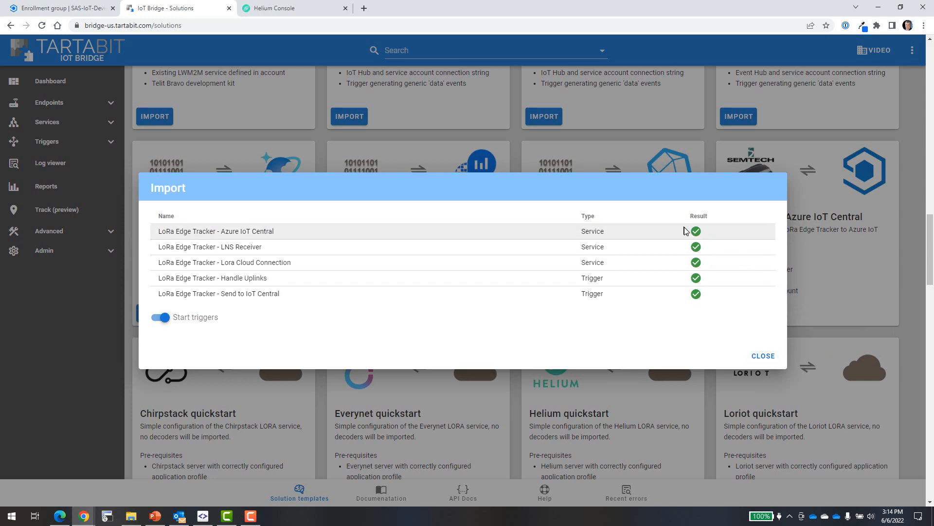
pyautogui.click(774, 358)
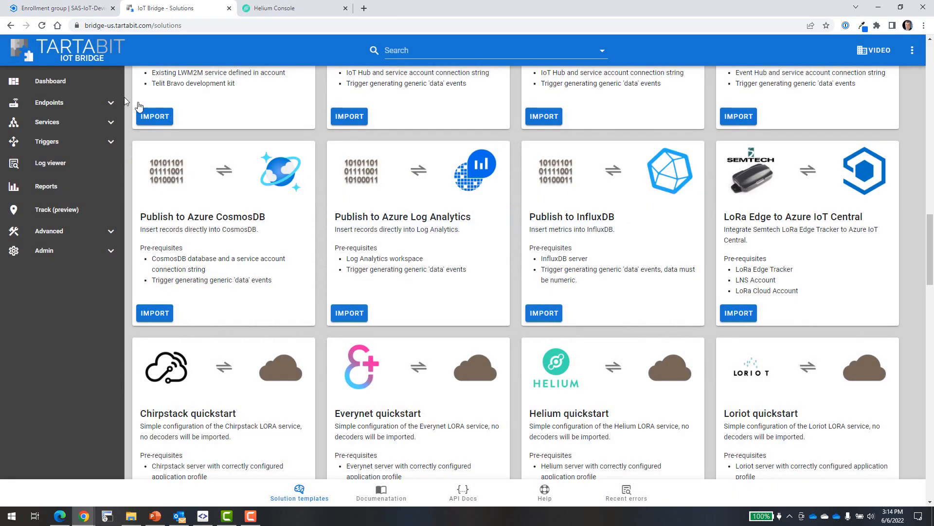
# Copy the heliumUrl value from the LoRa Edge Tracker - LNS Receiver service details
pyautogui.click(47, 122)
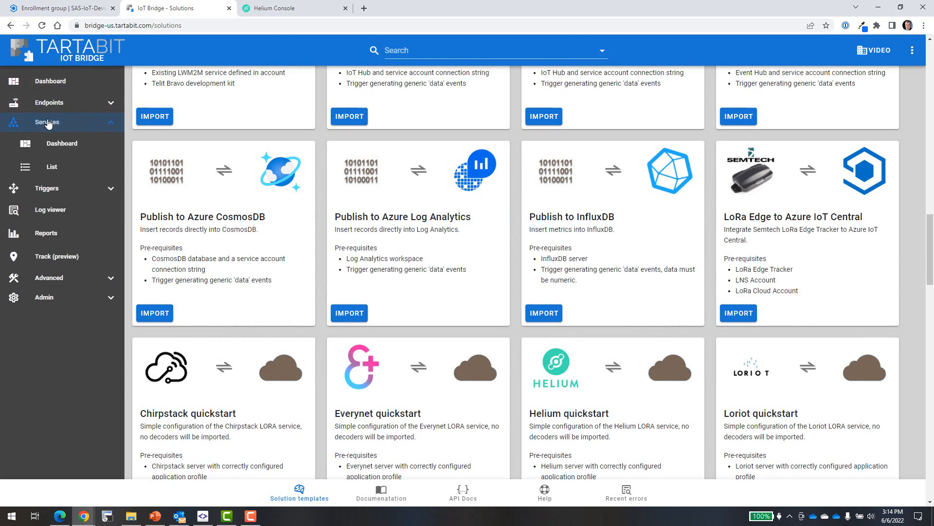
pyautogui.click(52, 168)
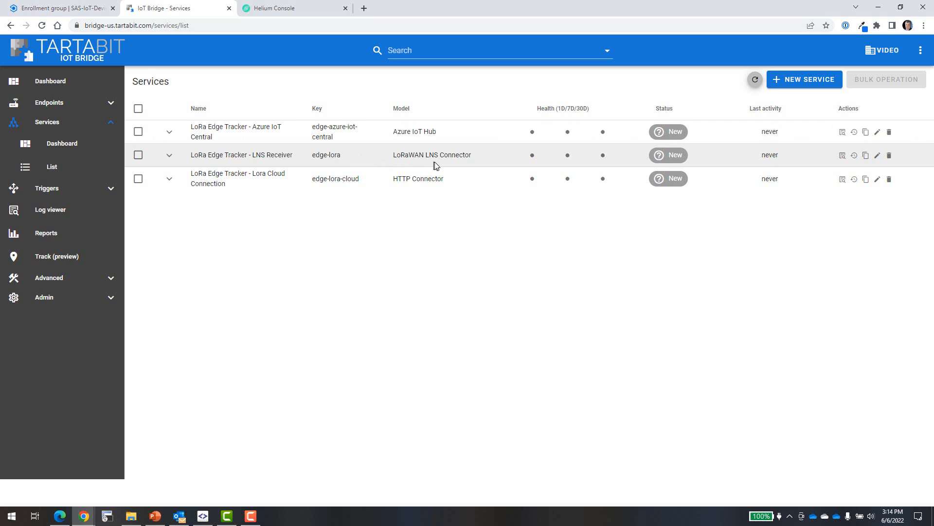
pyautogui.click(170, 156)
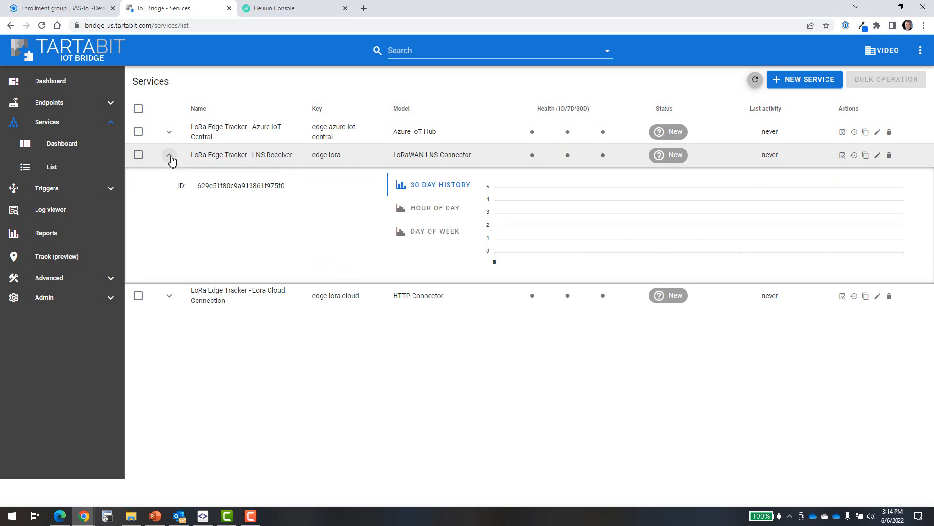
pyautogui.click(755, 81)
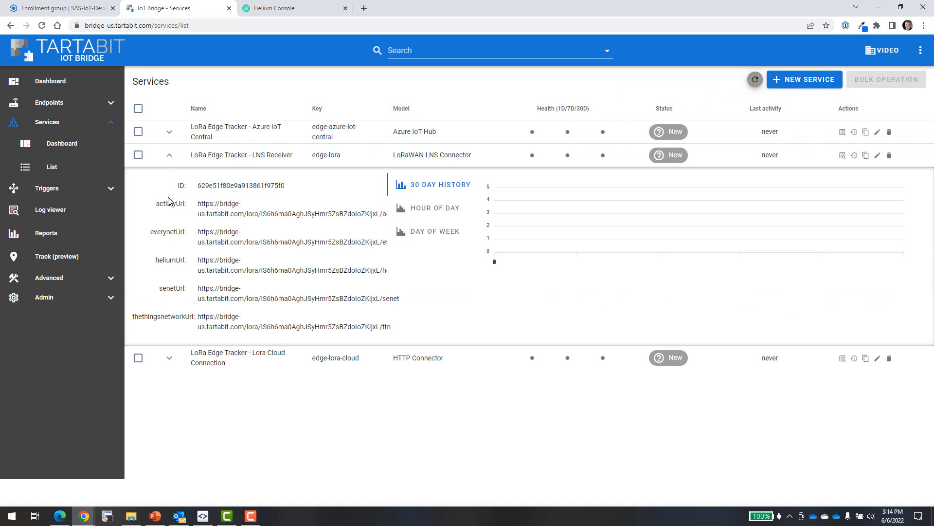
pyautogui.moveTo(199, 258); pyautogui.dragTo(367, 267)
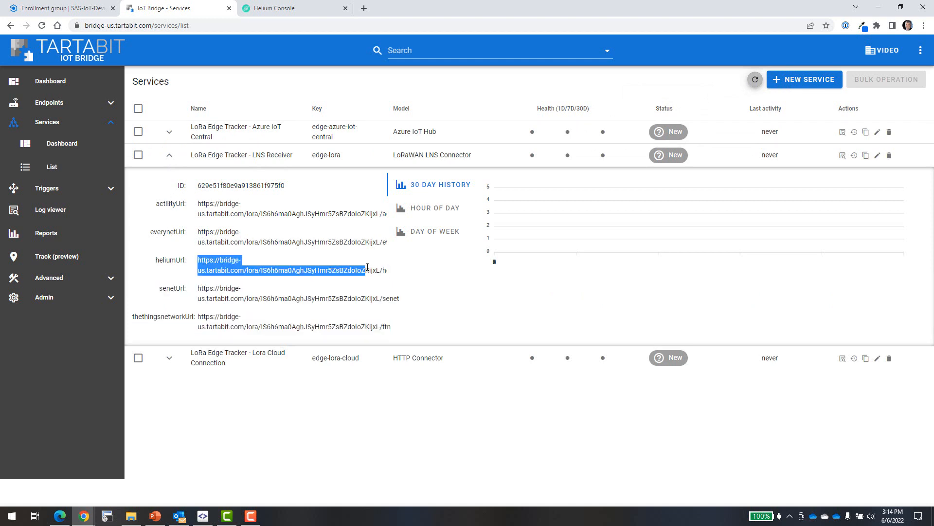
pyautogui.hotkey('shift', 'End')
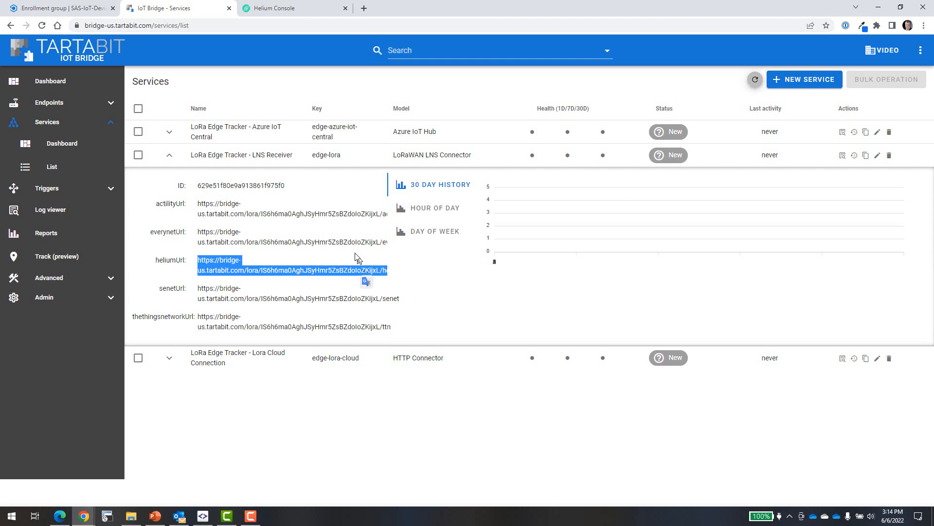
pyautogui.click(308, 5)
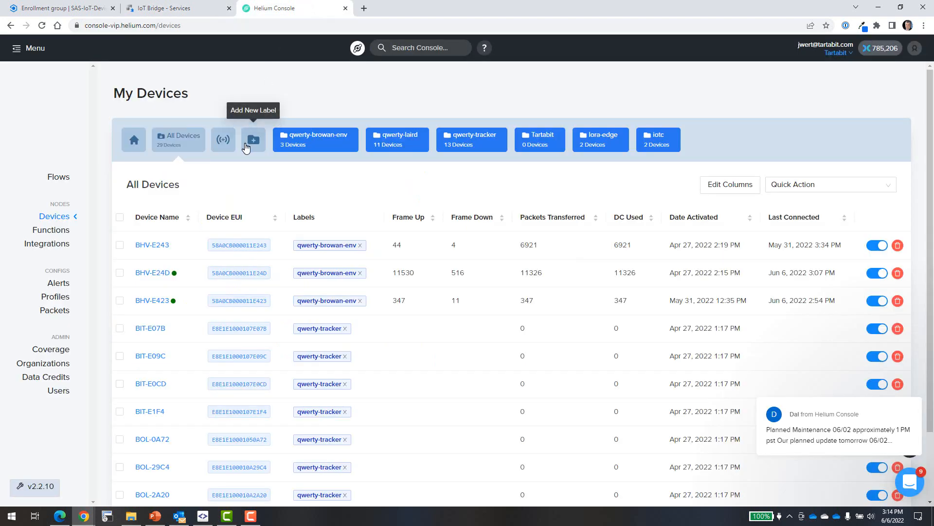
# Start a new HTTP integration using the copied helium URL as its endpoint
pyautogui.click(40, 244)
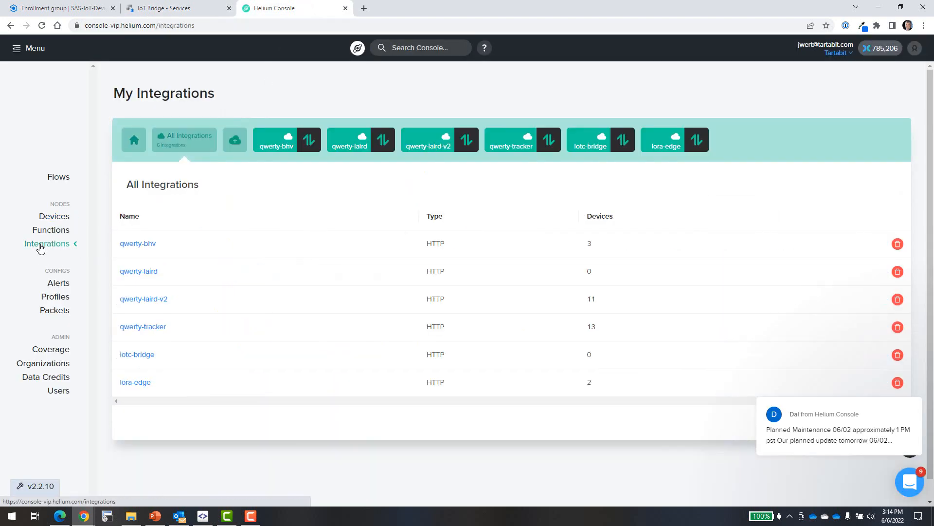
pyautogui.click(231, 143)
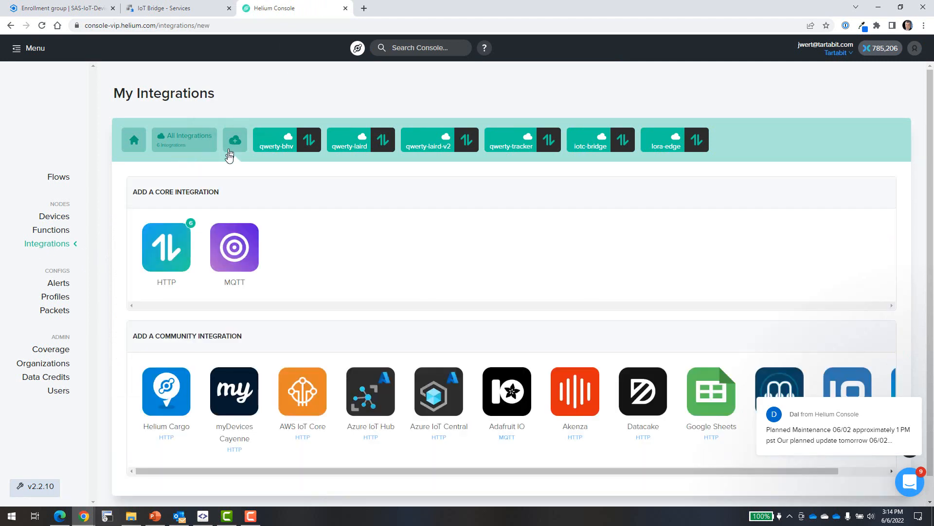
pyautogui.click(166, 262)
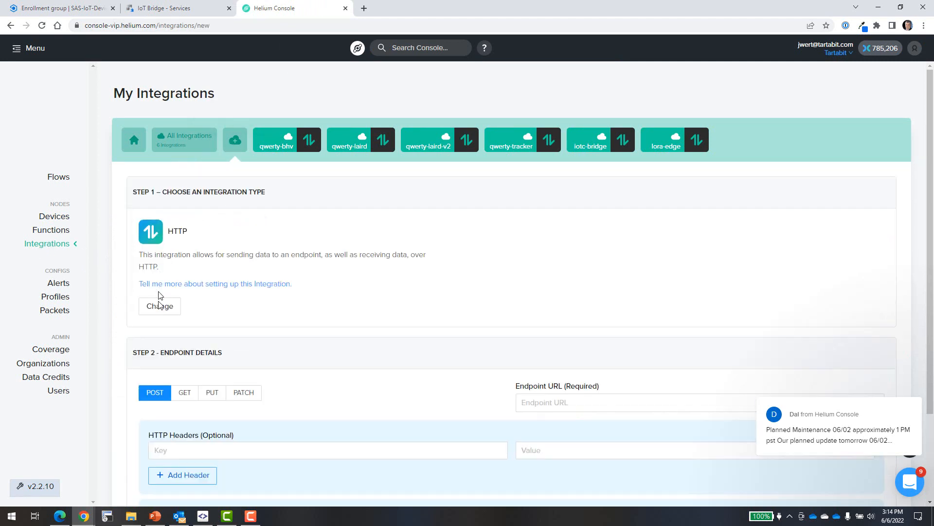
pyautogui.scroll(-2, 928, 365)
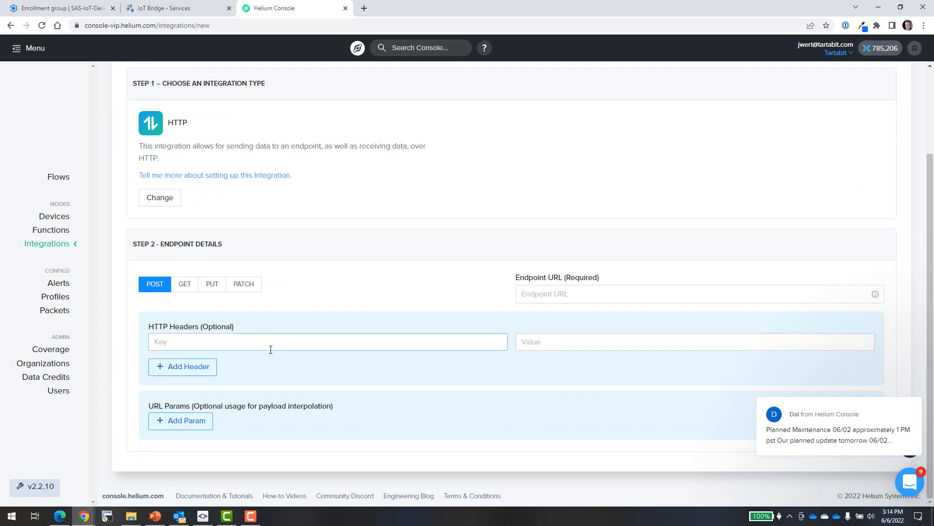
pyautogui.click(611, 292)
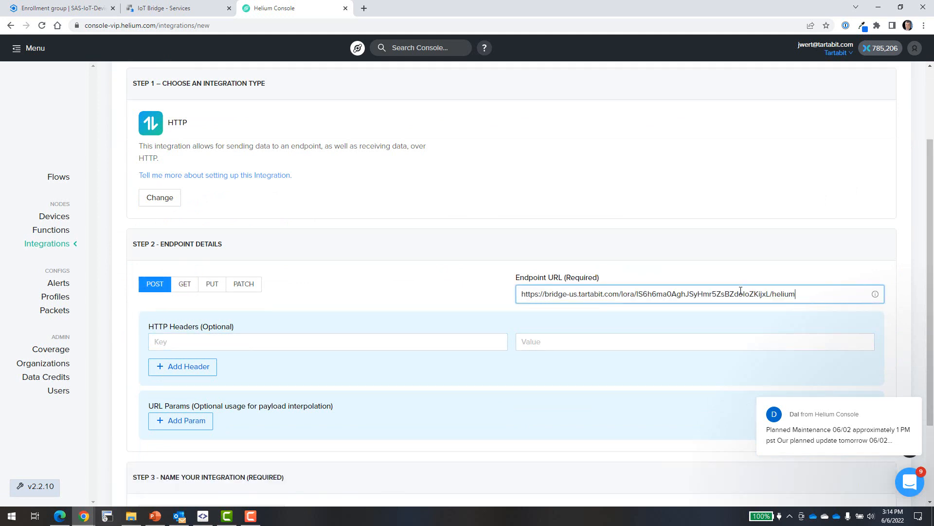
# Name the integration edge-demo and add it
pyautogui.scroll(-2, 740, 290)
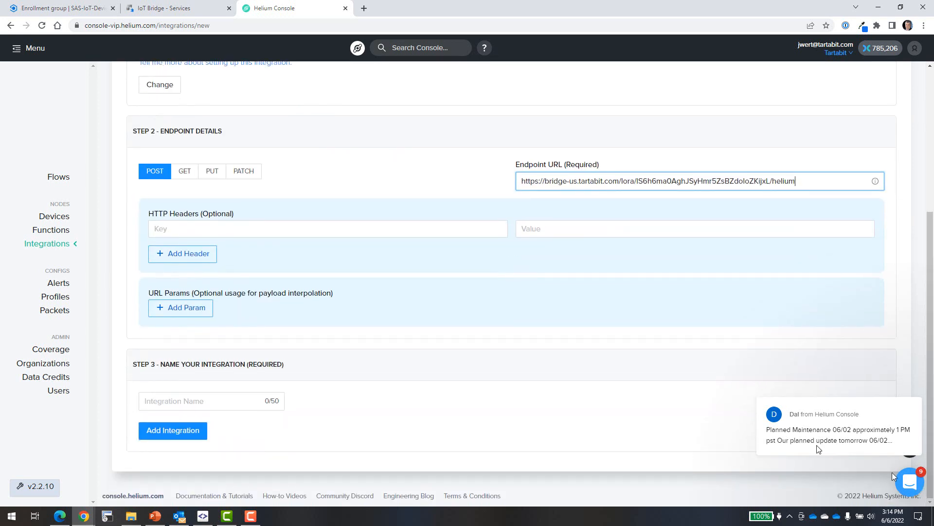
pyautogui.click(175, 401)
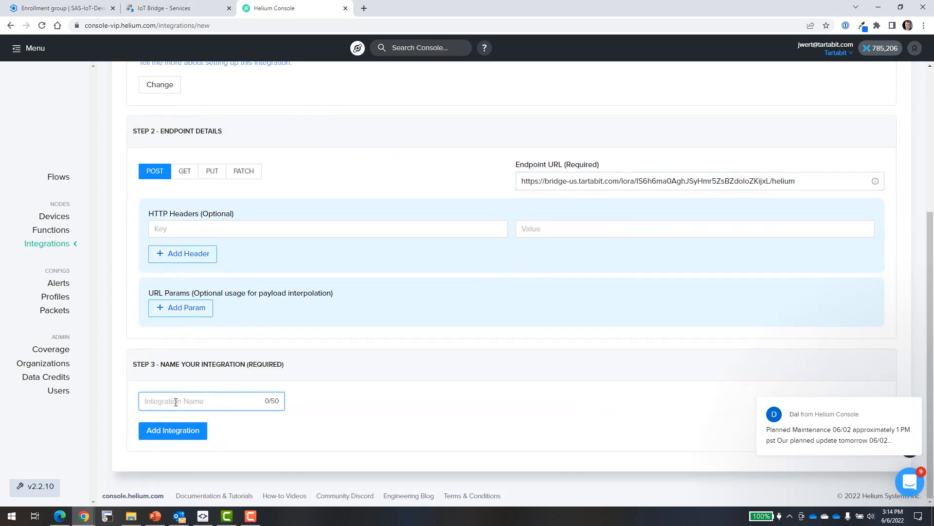
pyautogui.write('edge-demo')
pyautogui.click(172, 422)
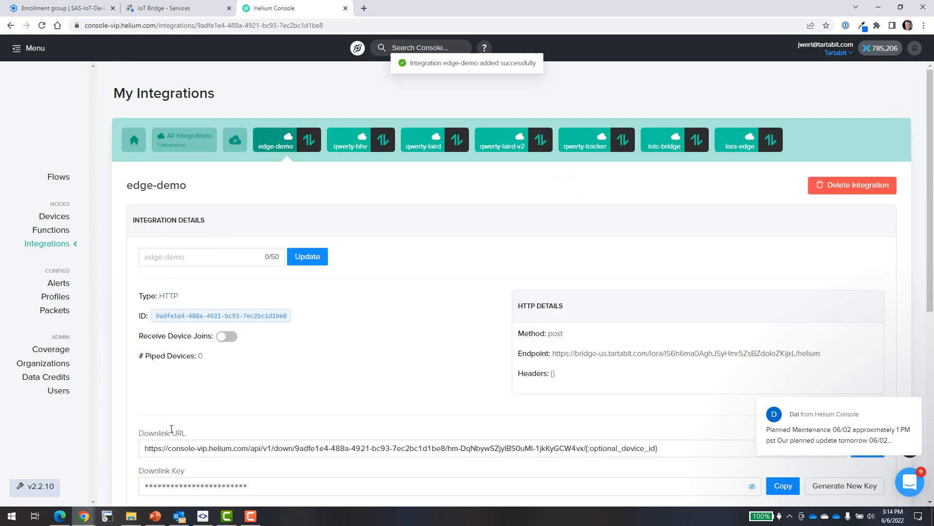
pyautogui.click(57, 178)
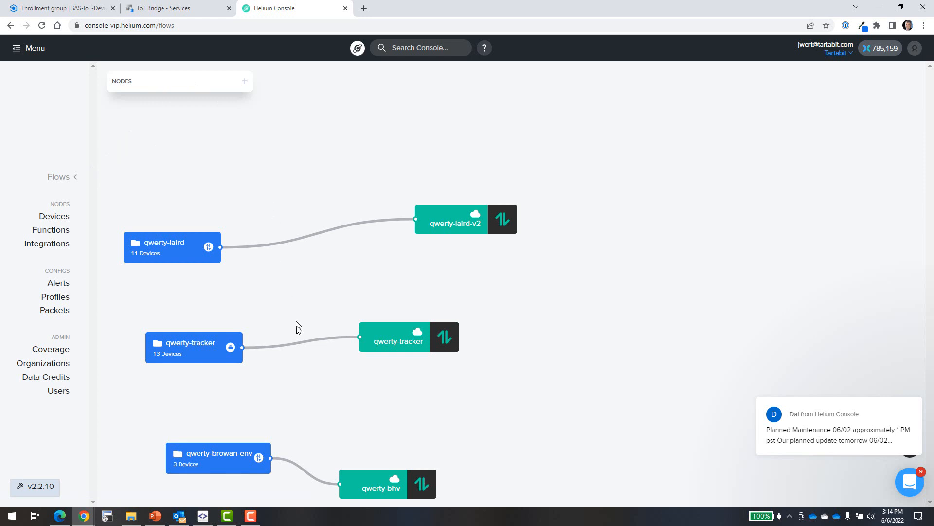
# Place an edge-demo integration node on the Flows canvas and wire the lora-edge label to it
pyautogui.moveTo(296, 337); pyautogui.dragTo(297, 123)
pyautogui.scroll(-1, 297, 122)
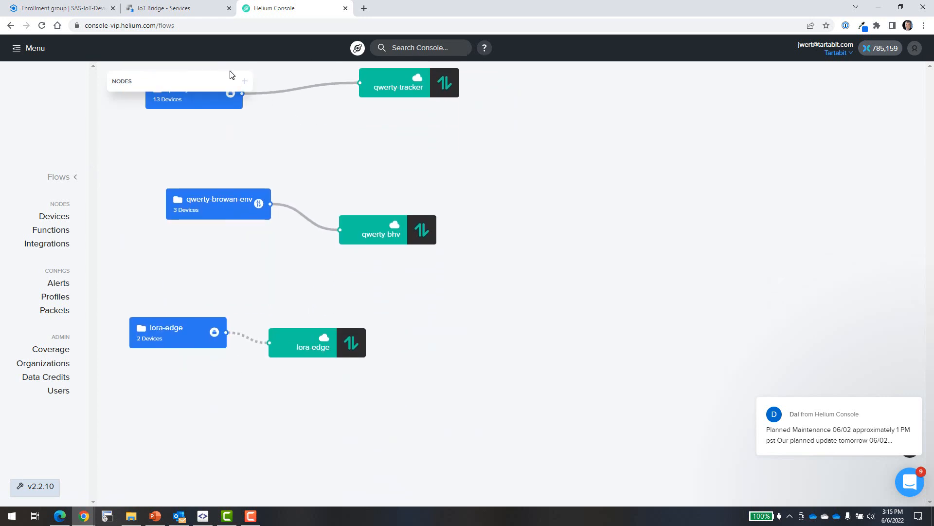
pyautogui.click(246, 84)
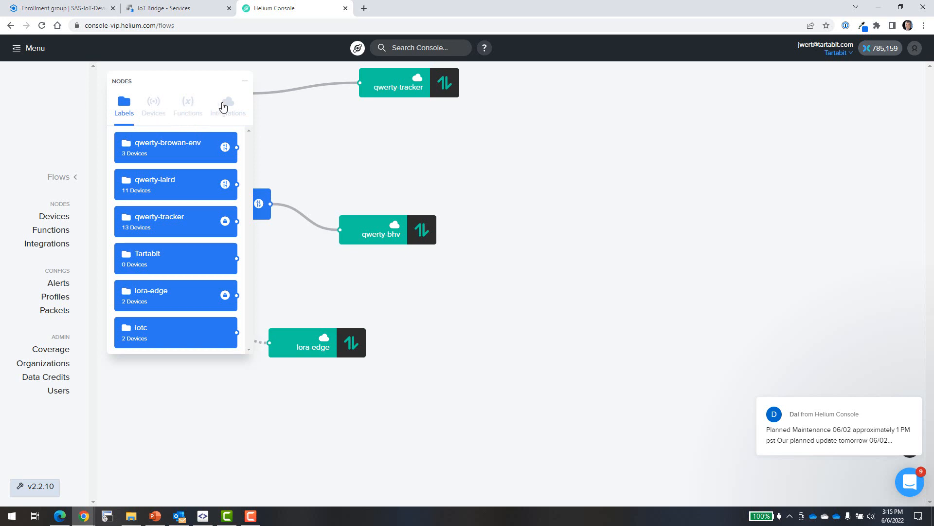
pyautogui.click(226, 104)
pyautogui.moveTo(145, 150); pyautogui.dragTo(324, 399)
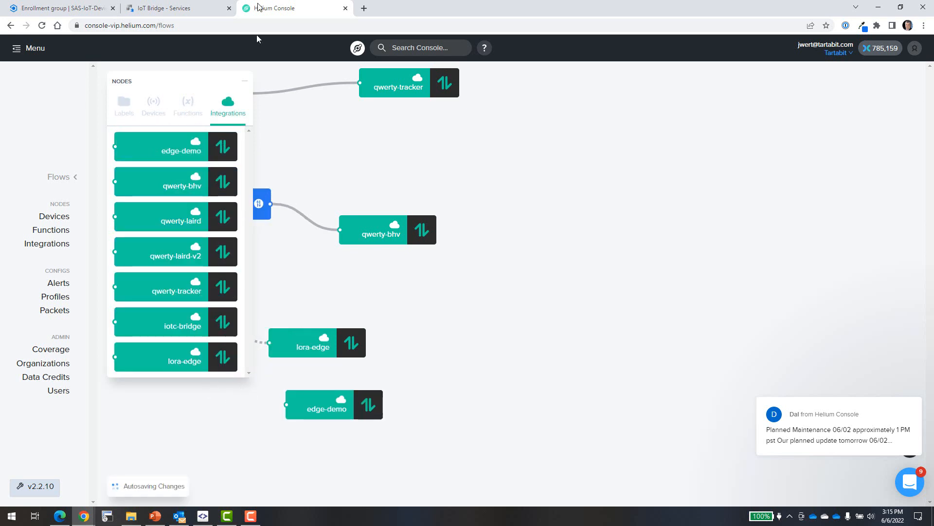
pyautogui.click(243, 84)
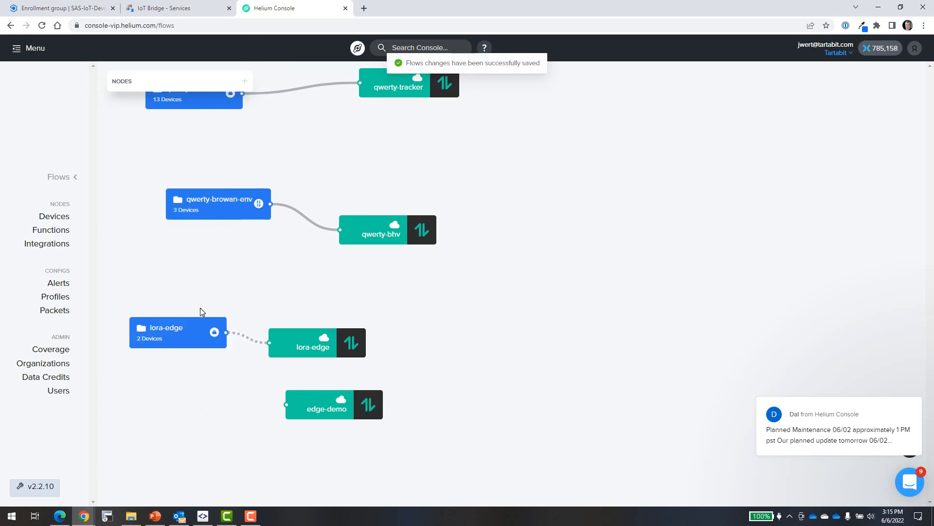
pyautogui.moveTo(227, 333); pyautogui.dragTo(286, 404)
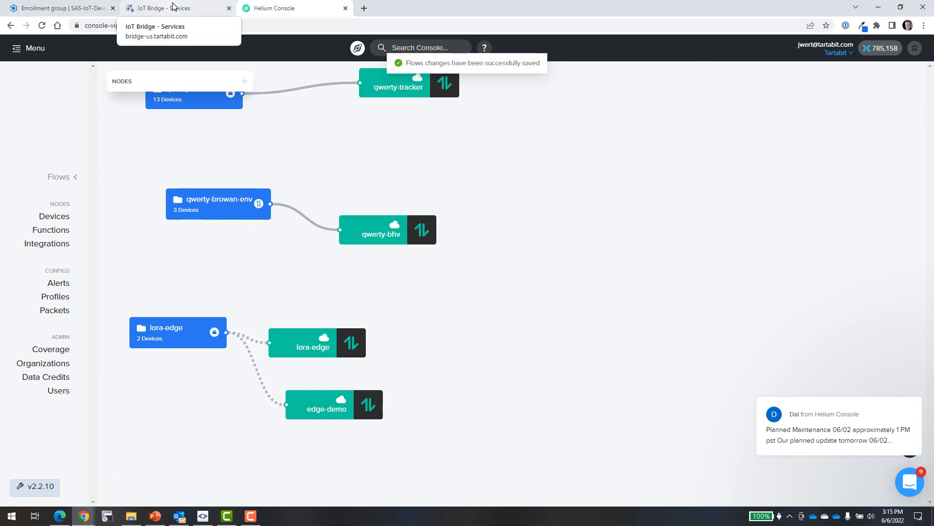
# Refresh the Services list repeatedly until all three LoRa Edge Tracker services report Healthy
pyautogui.click(174, 6)
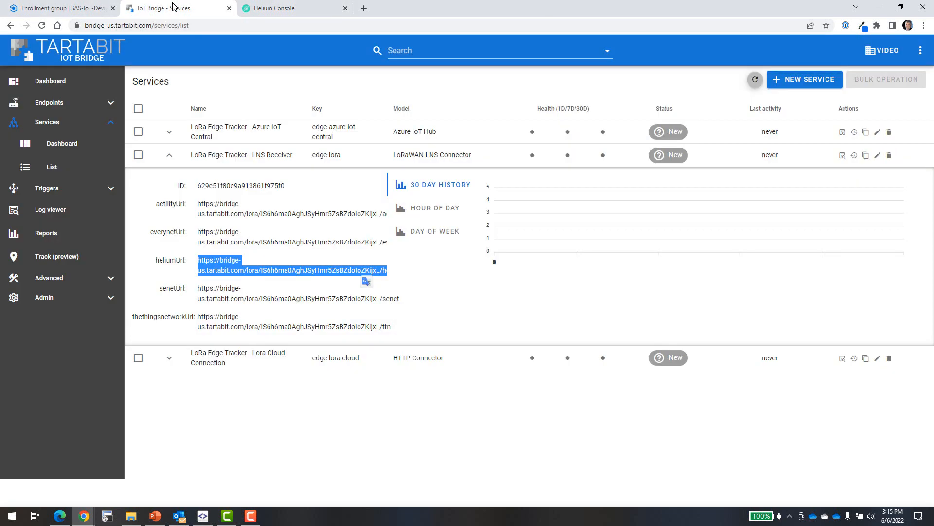
pyautogui.click(169, 155)
pyautogui.click(755, 79)
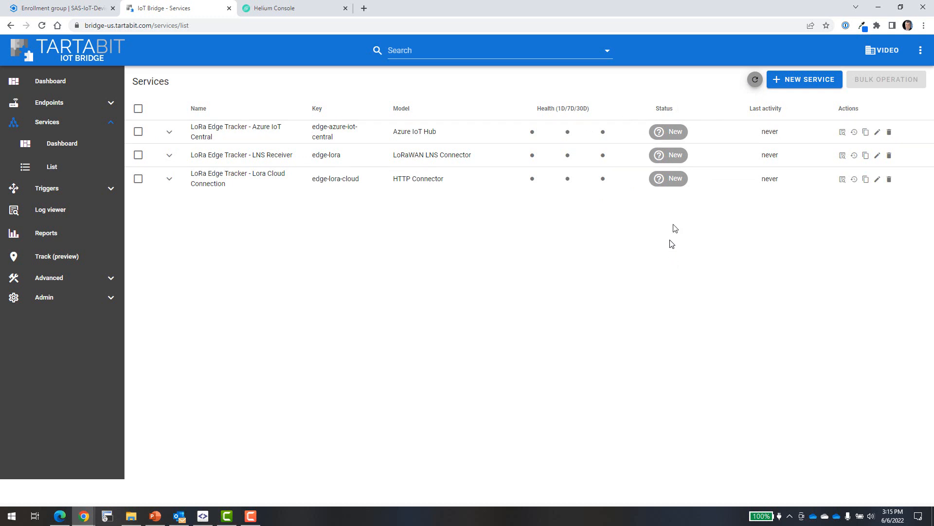
pyautogui.click(753, 81)
pyautogui.click(753, 80)
pyautogui.click(753, 81)
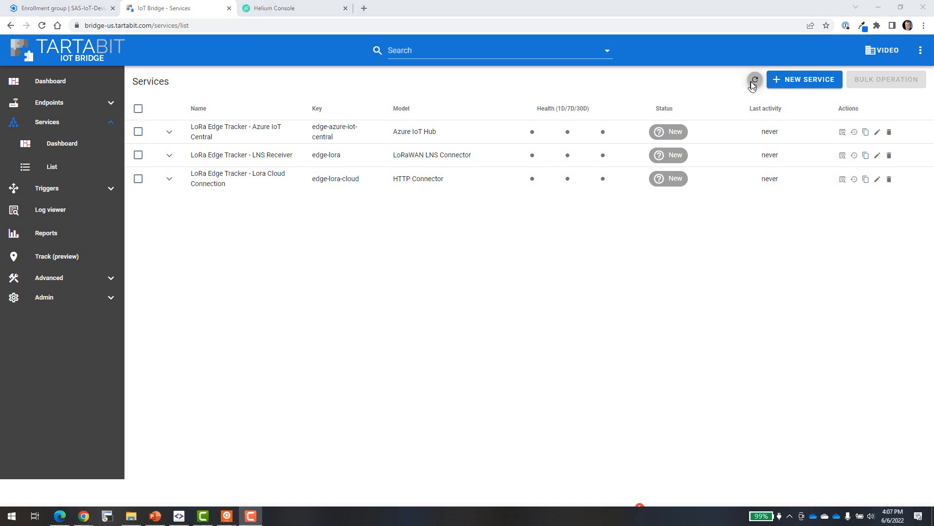
pyautogui.click(753, 83)
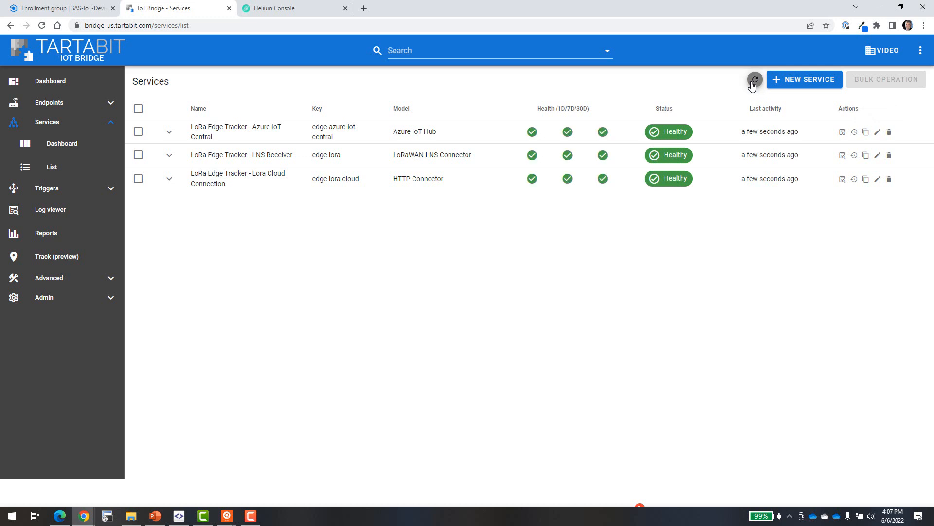
pyautogui.click(752, 84)
pyautogui.click(97, 103)
# Confirm endpoint EDGE-5B64 shows Healthy in the Endpoints list
pyautogui.click(51, 147)
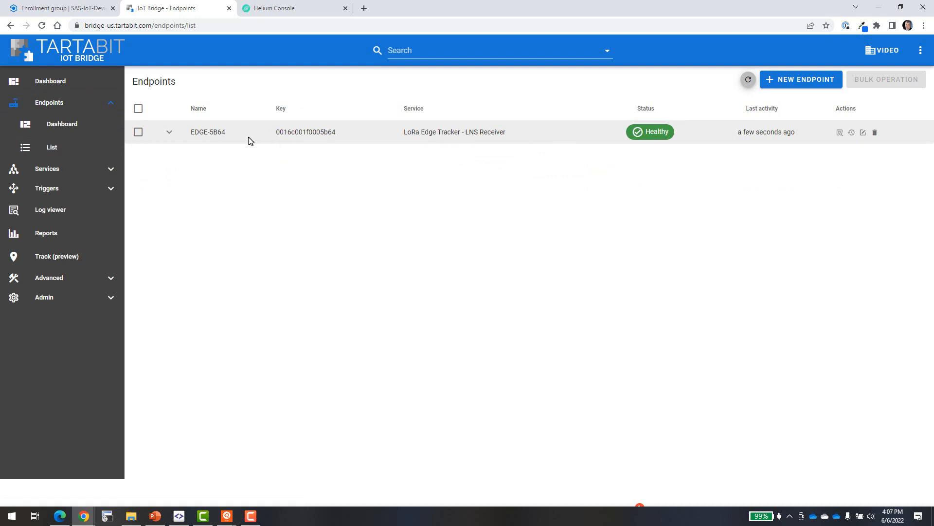
pyautogui.click(65, 6)
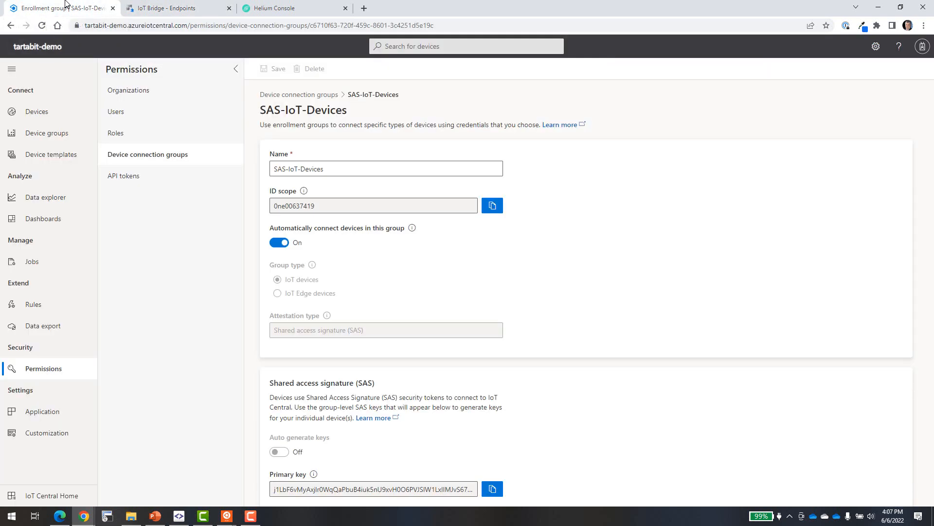
# Inspect device 0016c001f0005b64's raw telemetry (charge 30) and property messages
pyautogui.click(46, 110)
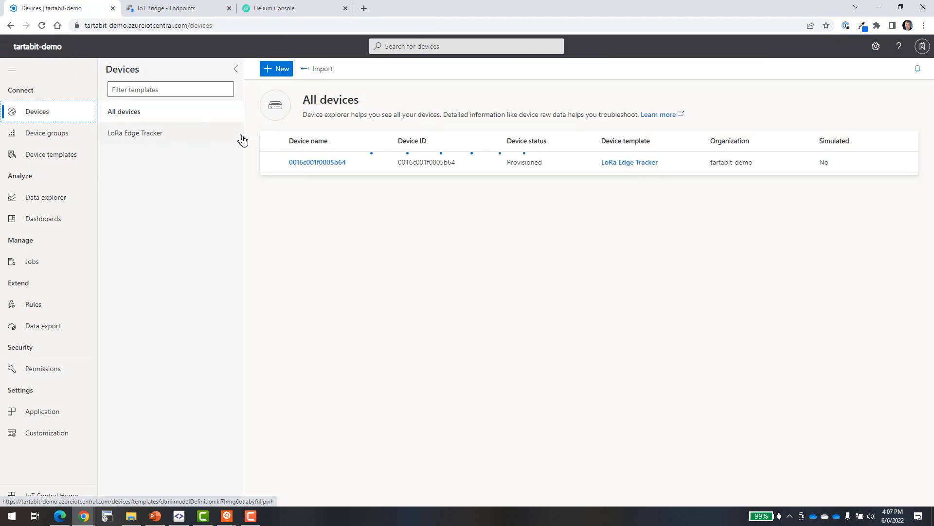
pyautogui.click(320, 163)
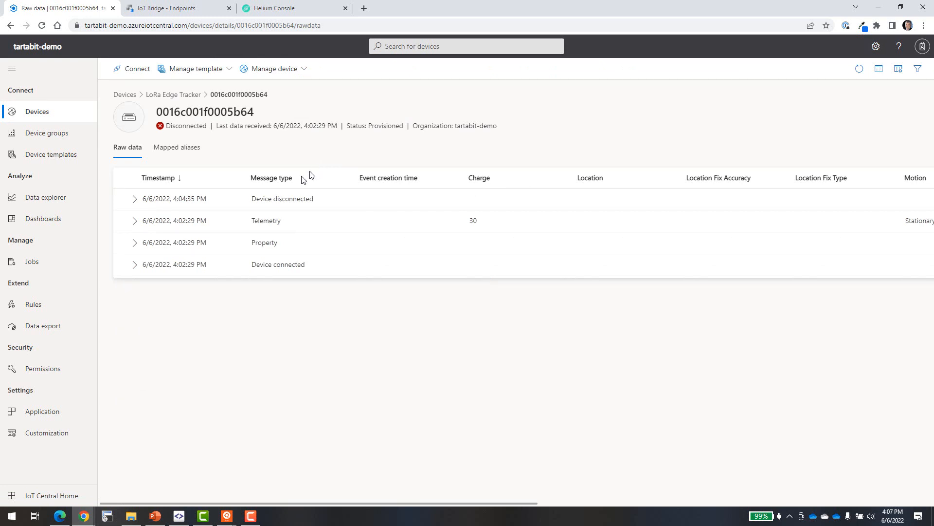
pyautogui.click(135, 222)
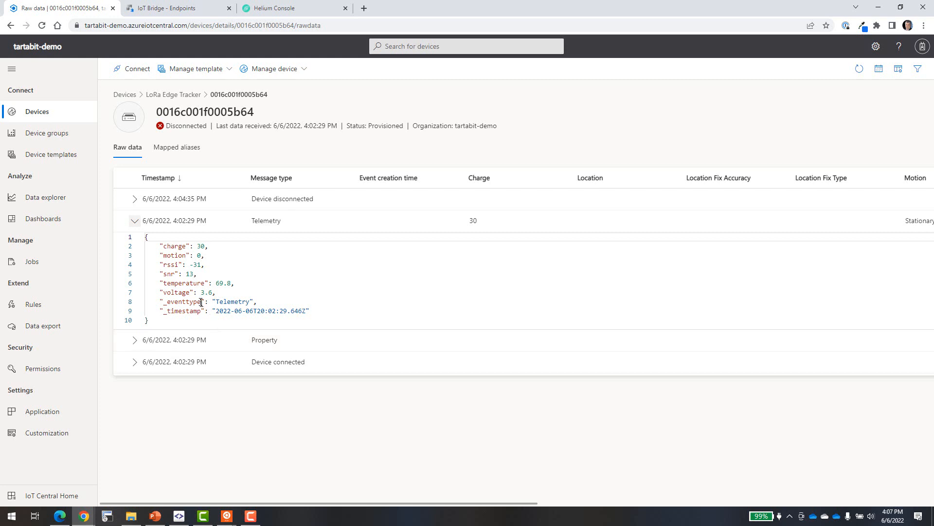
pyautogui.moveTo(201, 302); pyautogui.dragTo(185, 264)
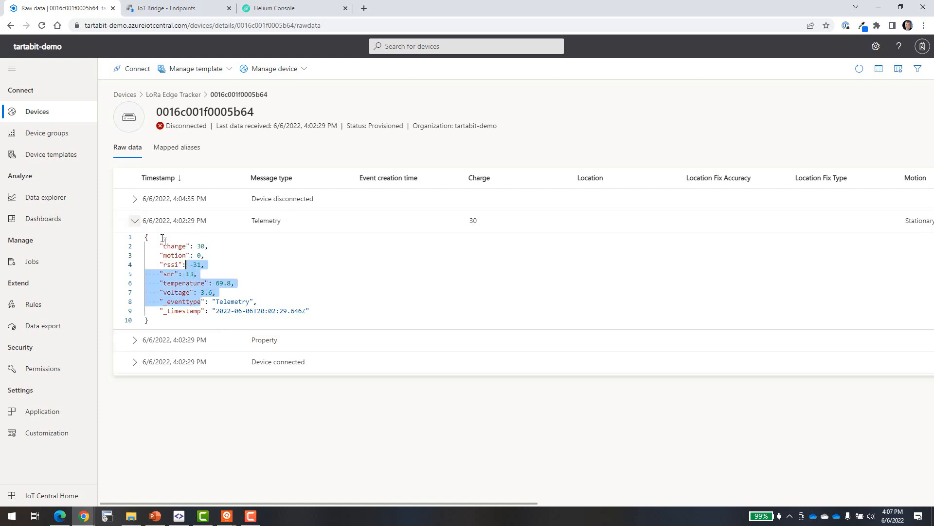
pyautogui.click(166, 245)
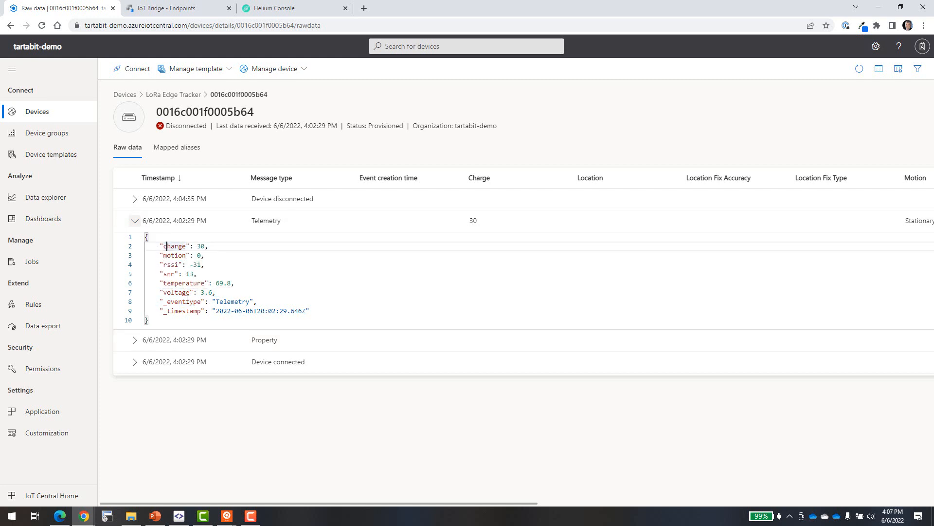
pyautogui.click(136, 341)
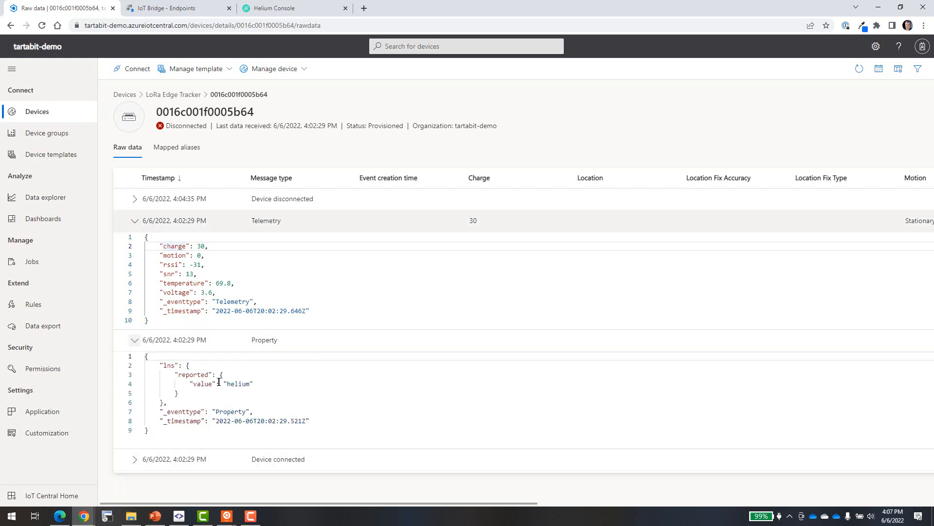
pyautogui.click(135, 221)
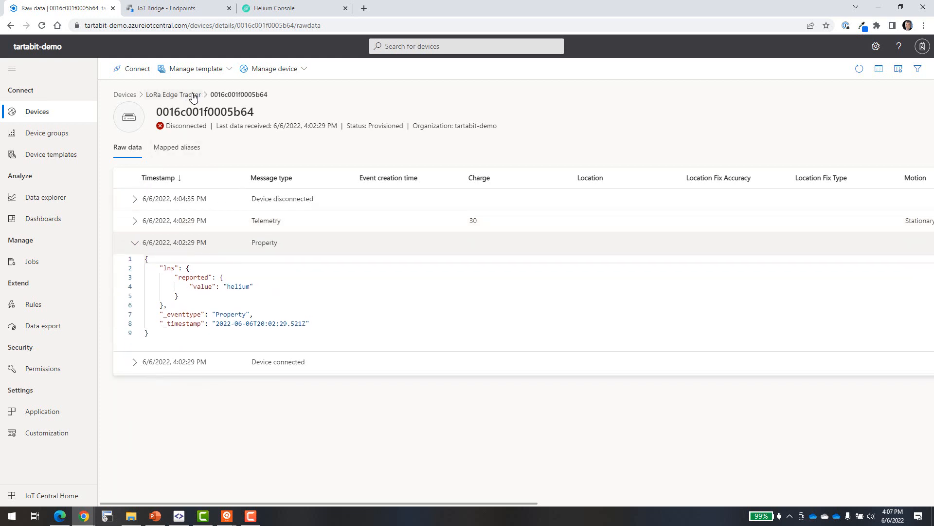
pyautogui.click(193, 95)
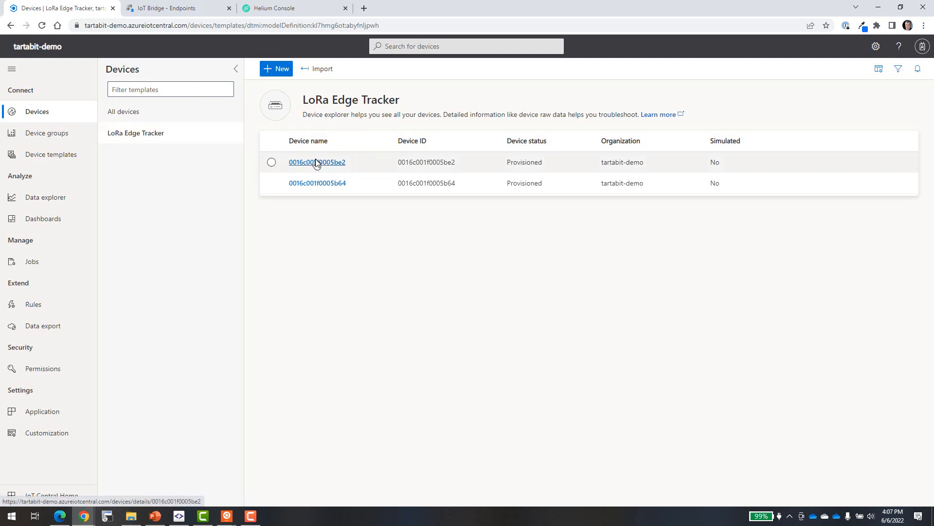
# Inspect device 0016c001f0005be2's raw telemetry messages, showing charge 227
pyautogui.moveTo(317, 162)
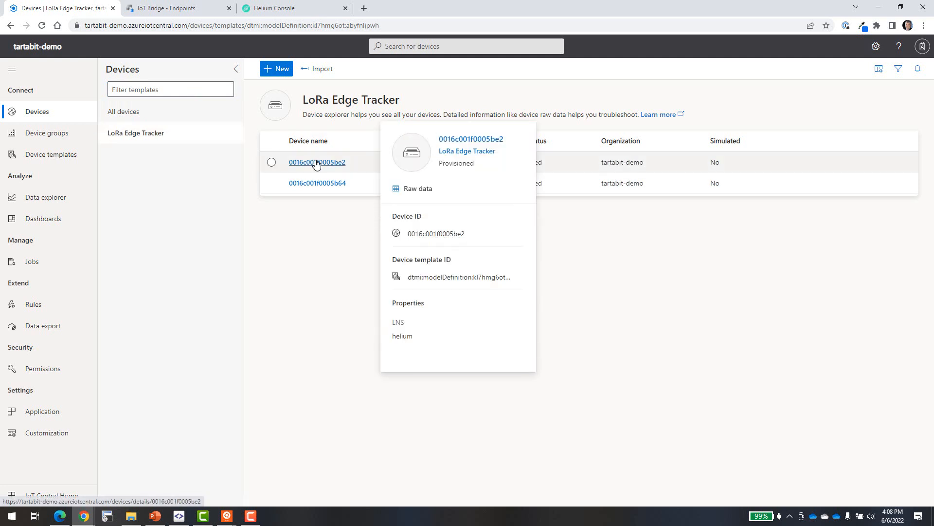
pyautogui.click(315, 162)
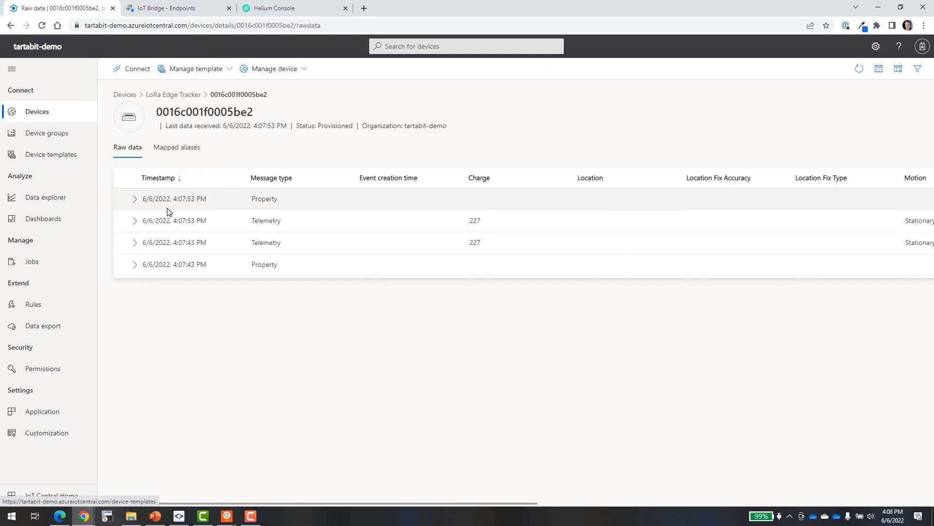
pyautogui.click(135, 221)
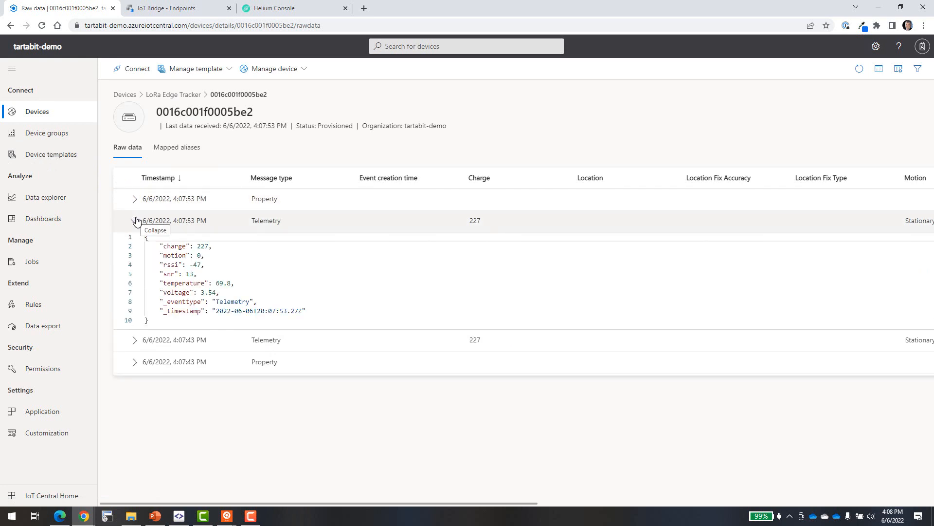
pyautogui.click(135, 221)
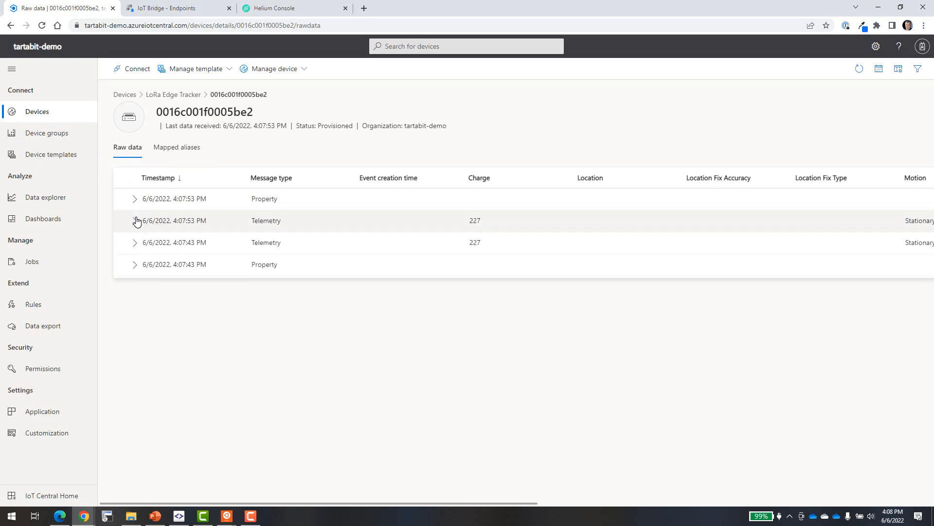
pyautogui.click(35, 156)
# Generate default Overview and About views for the LoRa Edge Tracker template and publish it
pyautogui.click(168, 141)
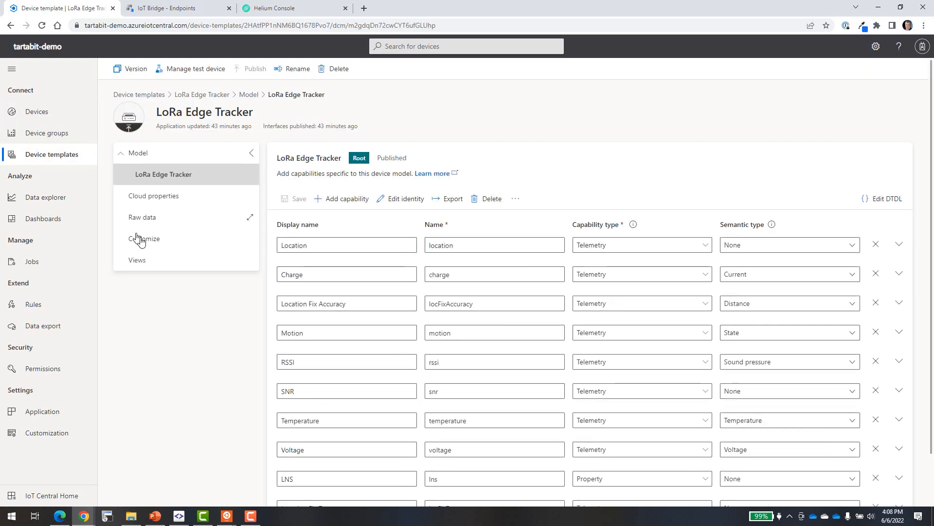
pyautogui.click(152, 259)
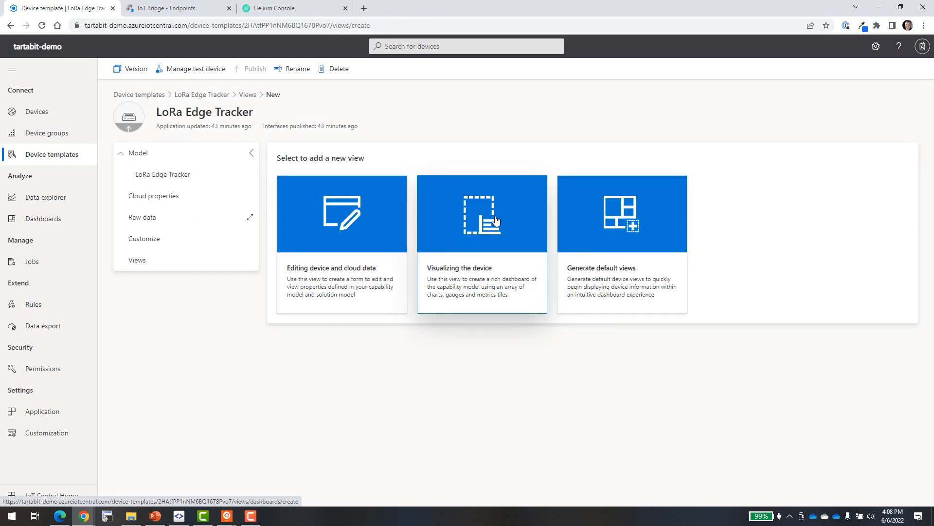
pyautogui.click(652, 218)
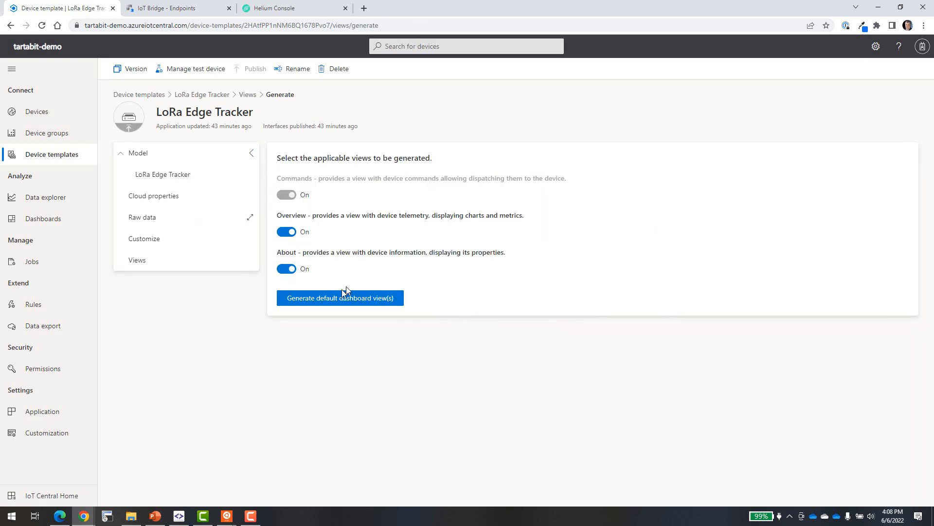
pyautogui.click(329, 302)
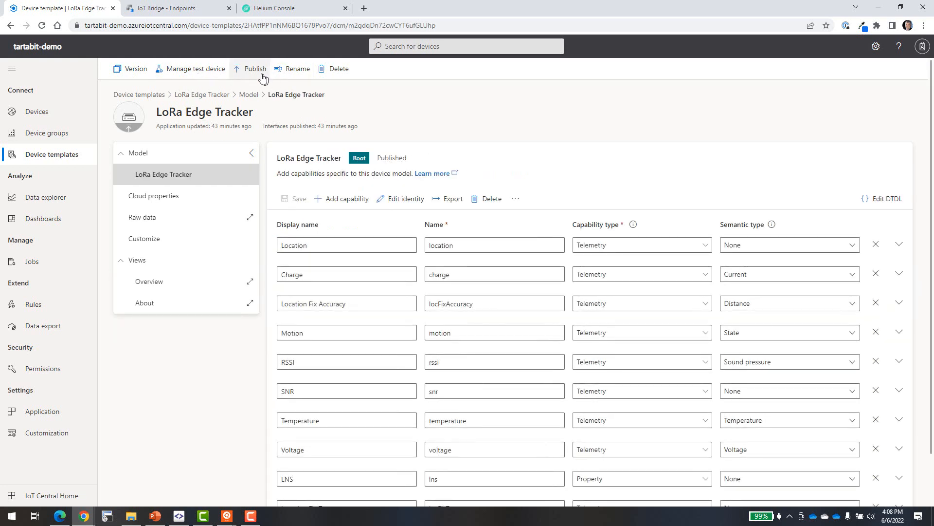
pyautogui.click(255, 68)
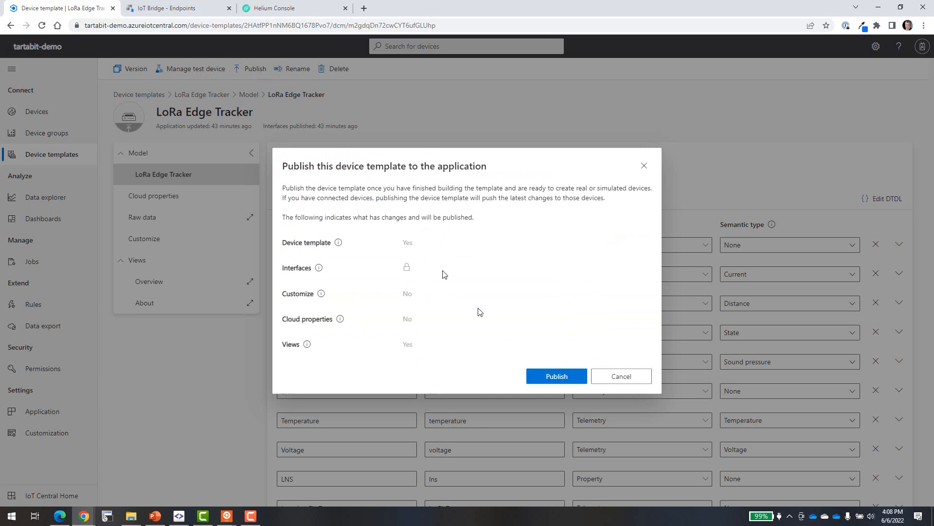
pyautogui.click(544, 381)
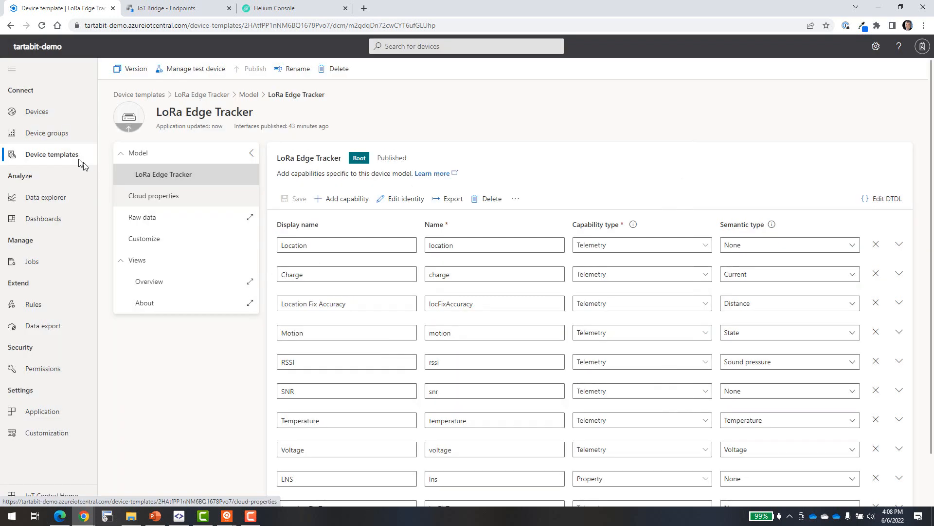
pyautogui.click(44, 112)
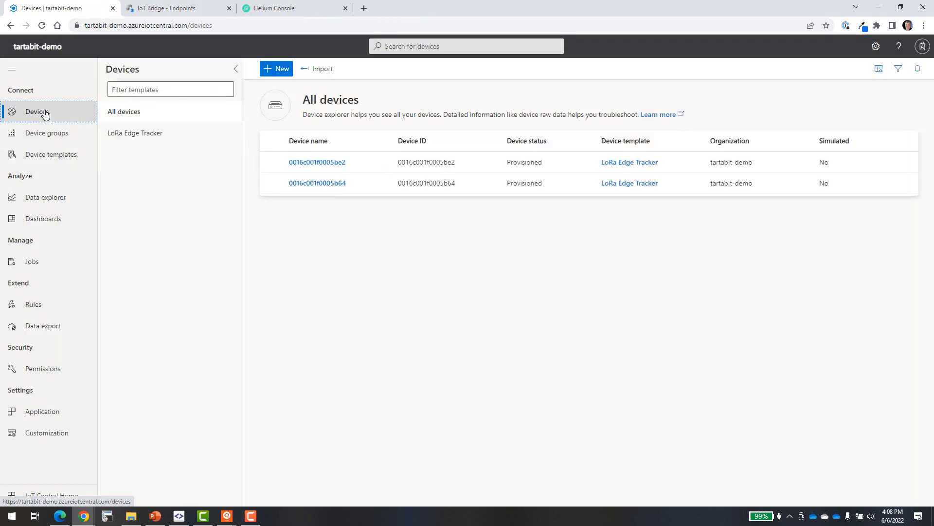
# View device 0016c001f0005b64's Overview tiles: charge 30.00, RSSI -31.00, SNR 13.00, temperature 69.80
pyautogui.click(313, 179)
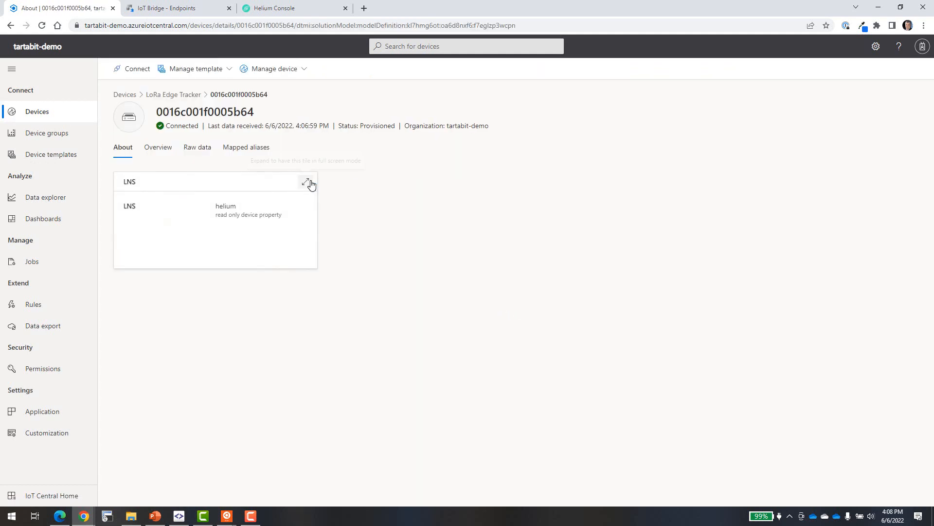
pyautogui.click(162, 148)
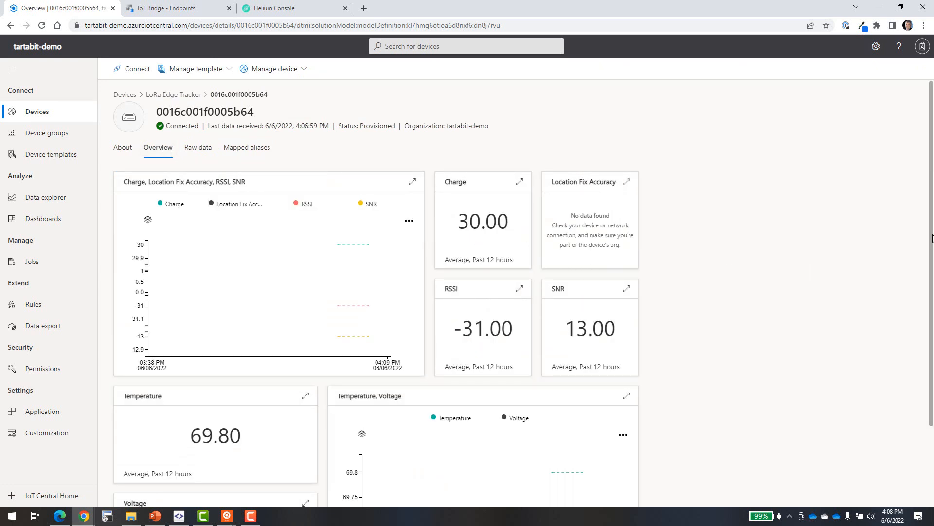
pyautogui.moveTo(932, 263); pyautogui.dragTo(930, 337)
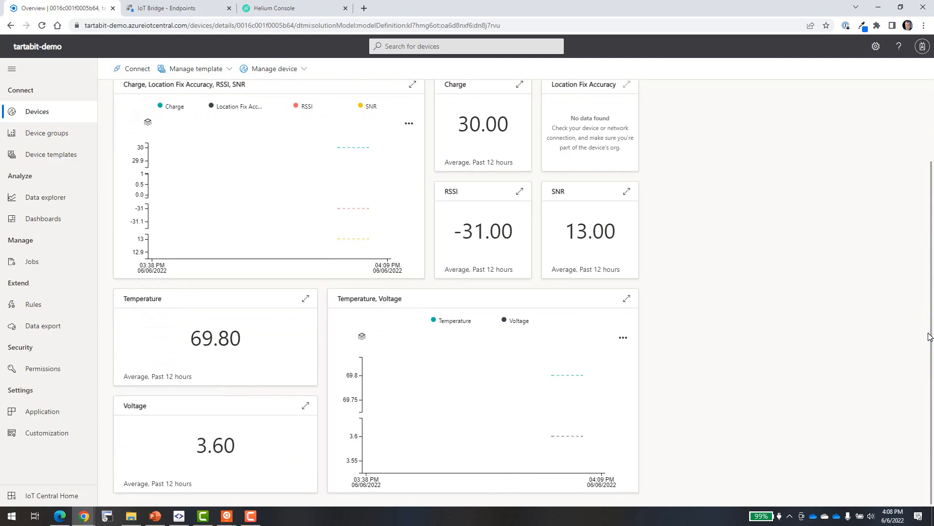